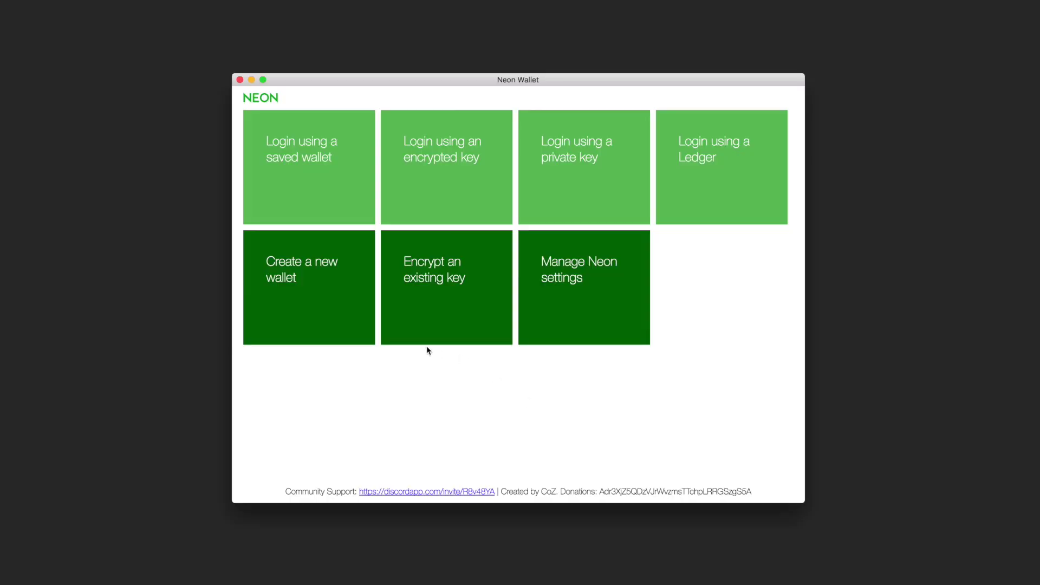
- Create a new Neon wallet with a passphrase, generate its keys and save it as 'Switcheo Example'
{"action": "left_click", "coordinate": [332, 304]}
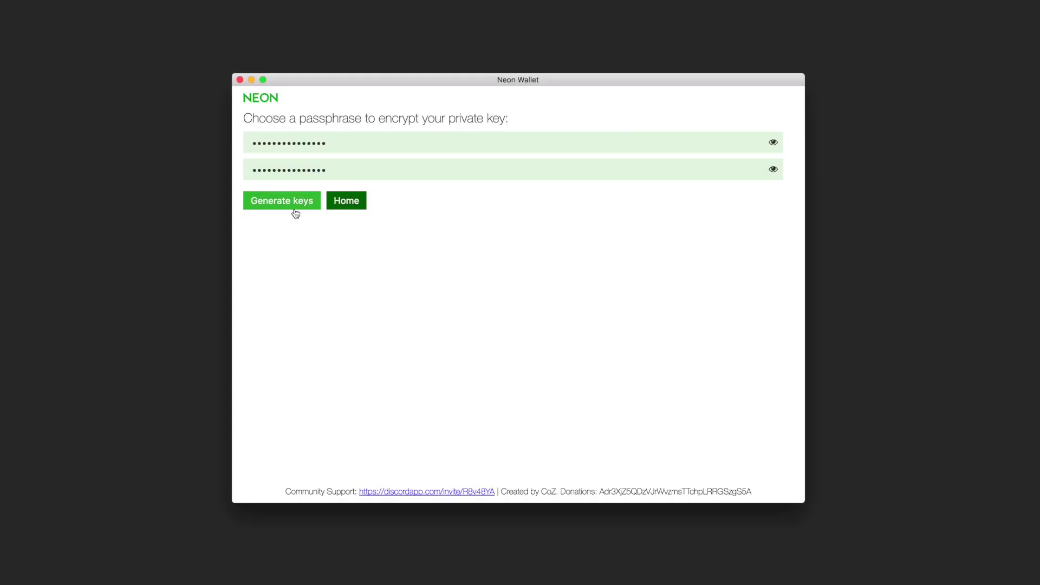
{"action": "left_click", "coordinate": [300, 209]}
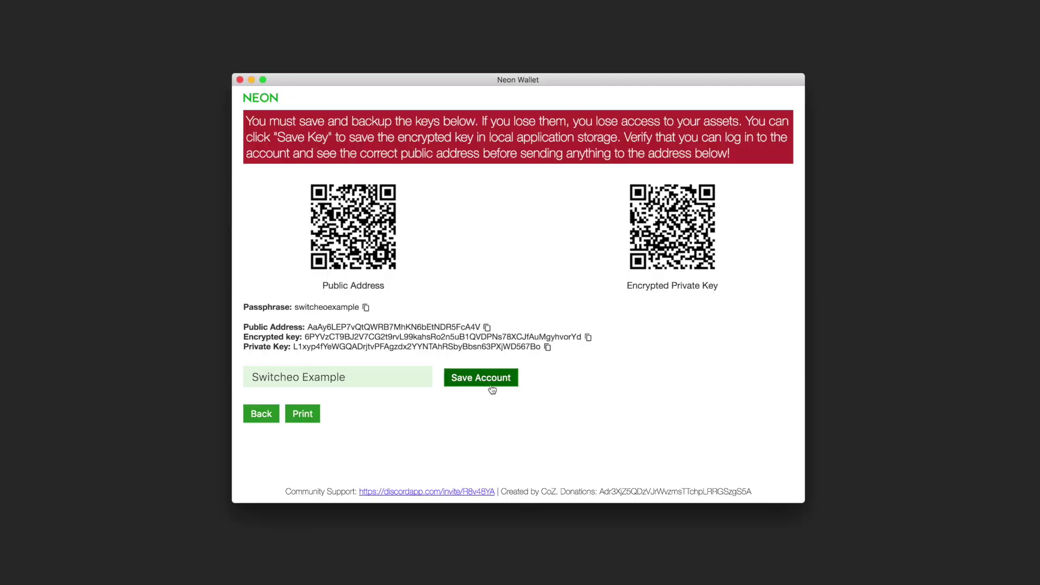
{"action": "left_click", "coordinate": [492, 389]}
- From Manage Neon settings, start exporting the wallet recovery file as Untitled.json in Documents
{"action": "left_click", "coordinate": [257, 414]}
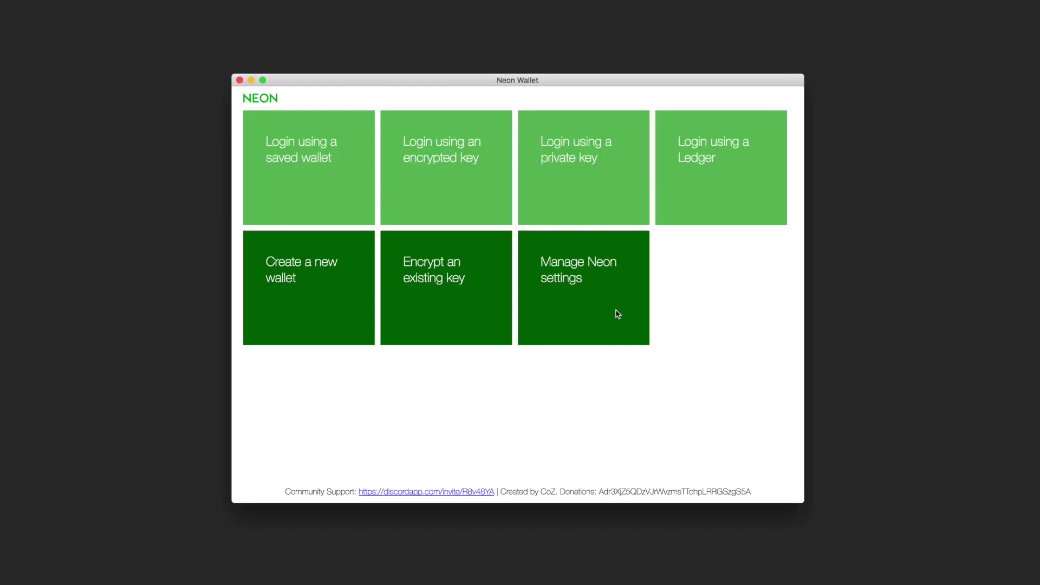
{"action": "left_click", "coordinate": [589, 284]}
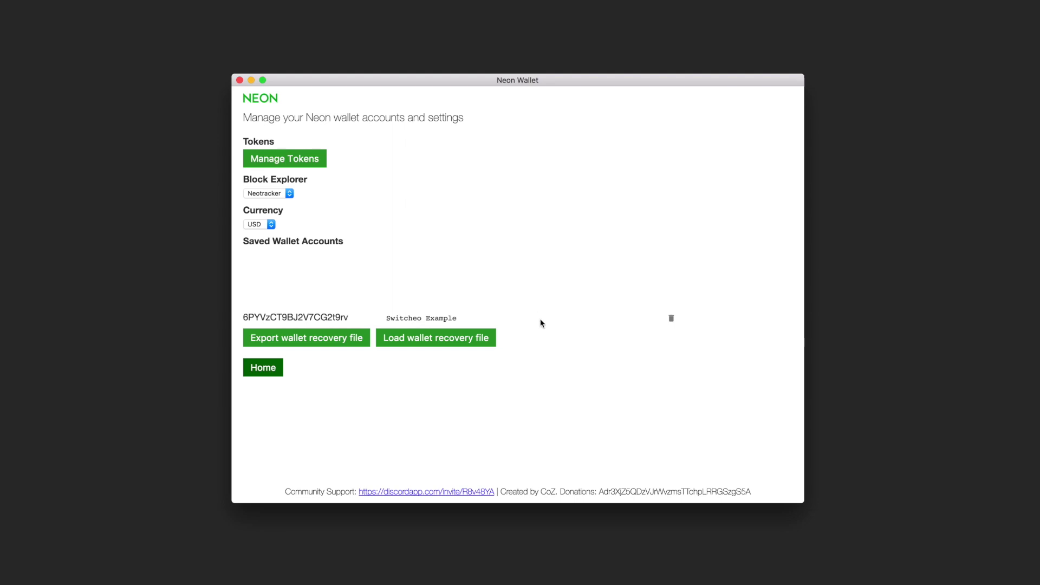
{"action": "left_click", "coordinate": [330, 333]}
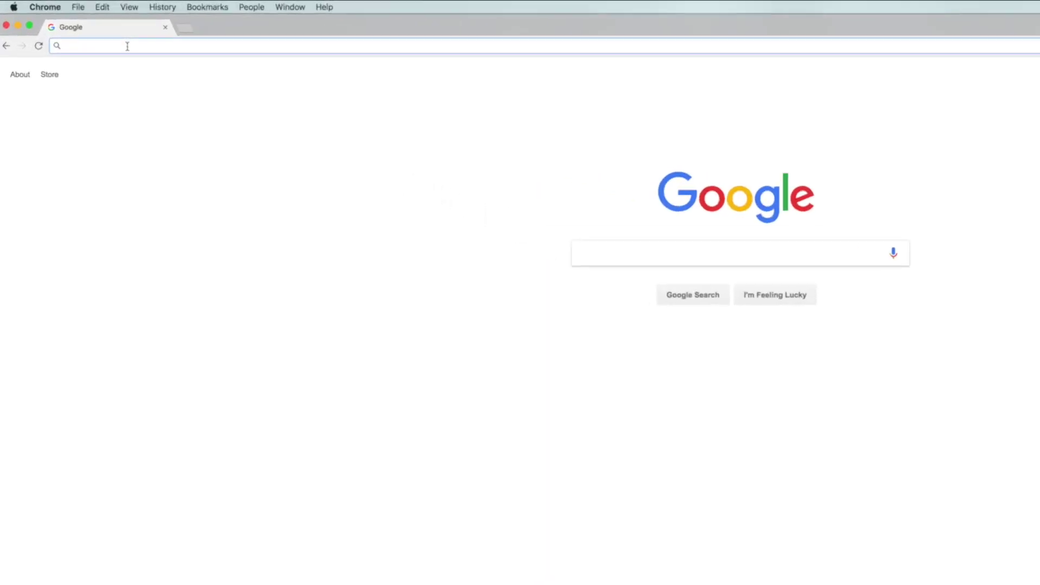
- Load switcheo.exchange in Chrome and log in with the Neon wallet
{"action": "type", "text": "switcheo.exchange"}
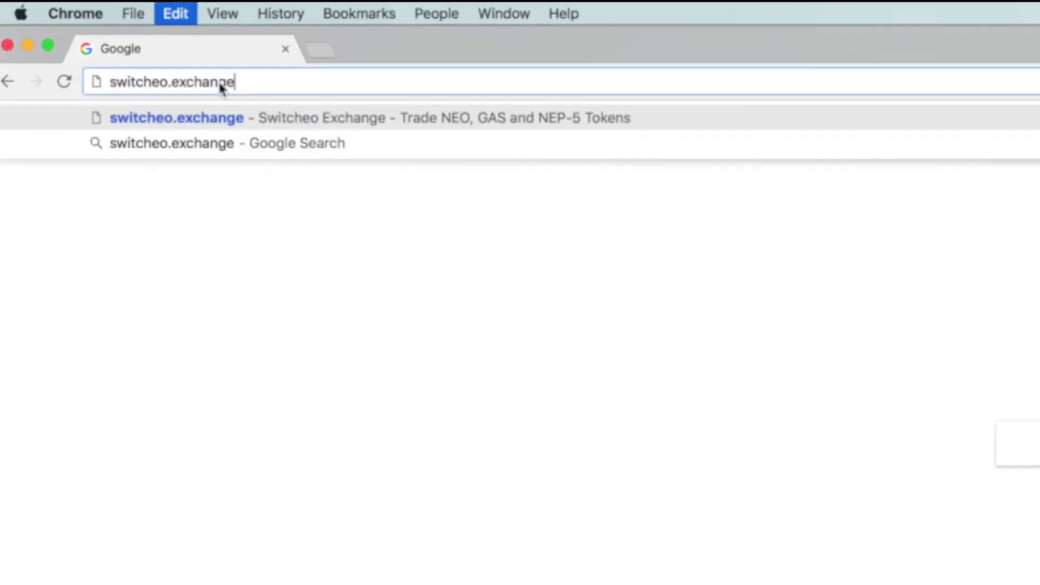
{"action": "key", "text": "Return"}
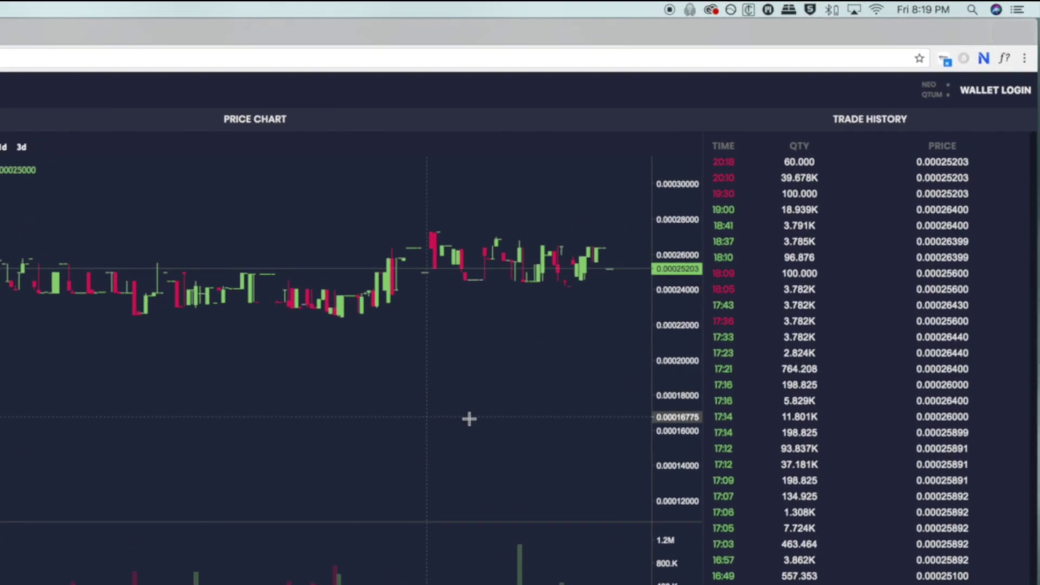
{"action": "left_click", "coordinate": [972, 114]}
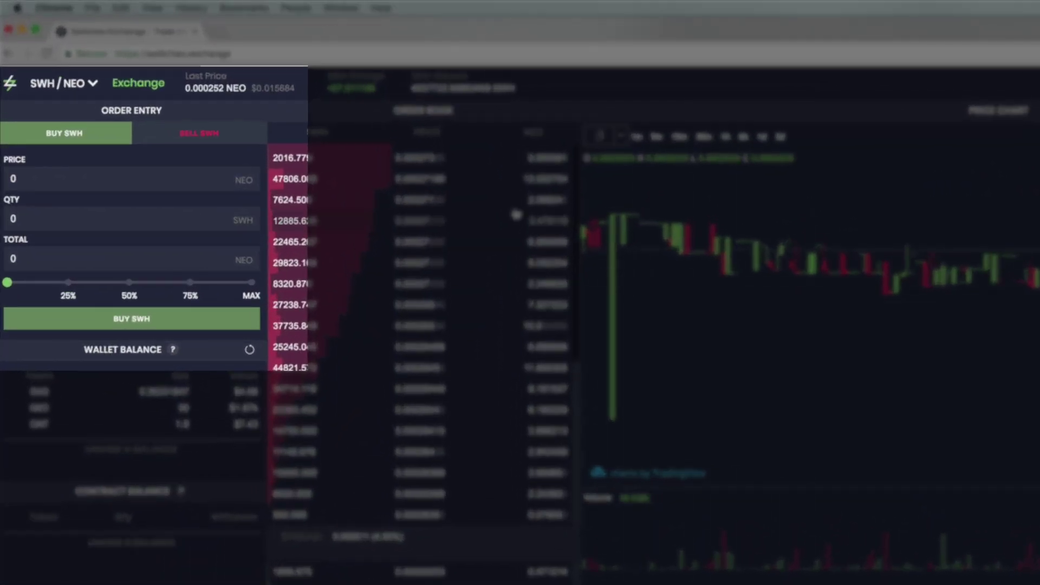
- Choose the SWH pair under the GAS markets to open SWH/GAS
{"action": "left_click", "coordinate": [81, 85]}
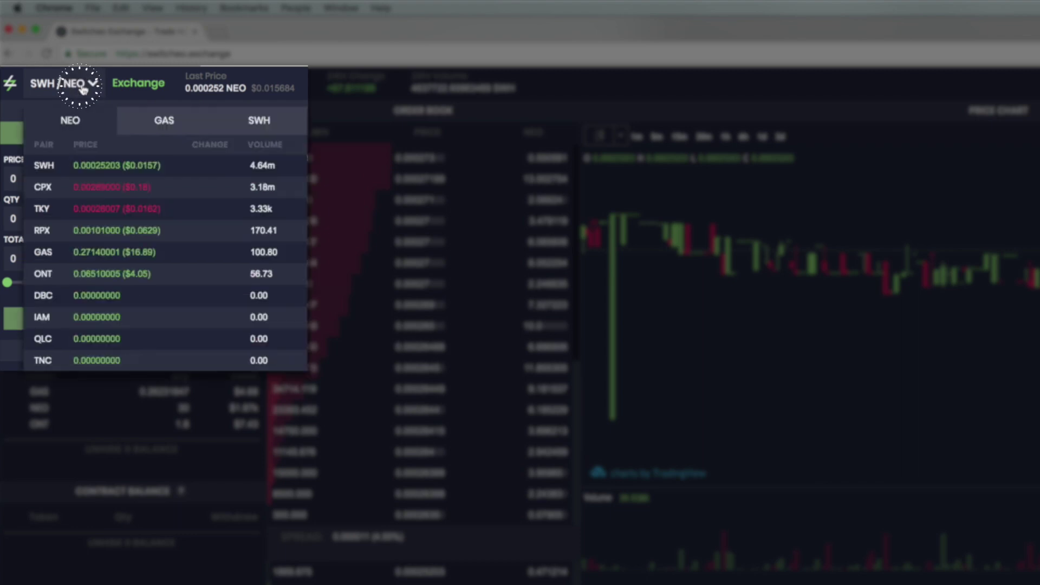
{"action": "left_click", "coordinate": [181, 128]}
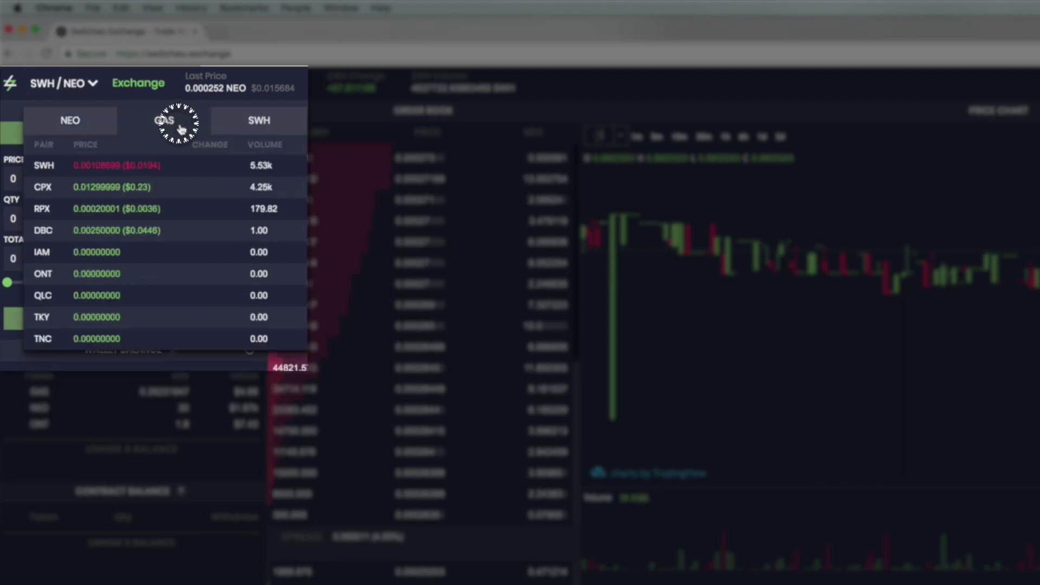
{"action": "left_click", "coordinate": [116, 175]}
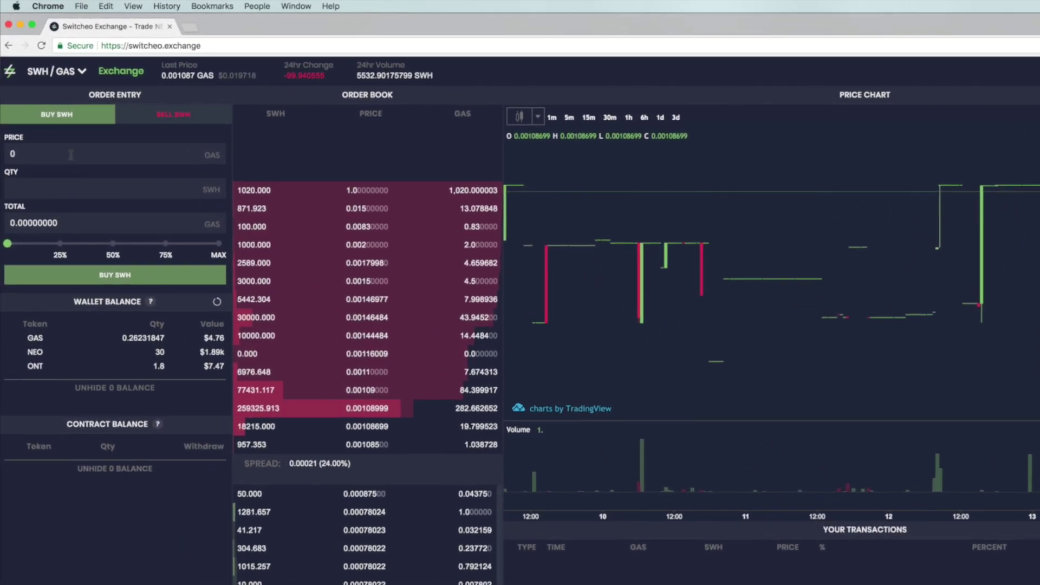
- Place a buy order for 20 SWH at 0.00108500 GAS on SWH/GAS
{"action": "left_click", "coordinate": [70, 155]}
{"action": "type", "text": "0.00108500"}
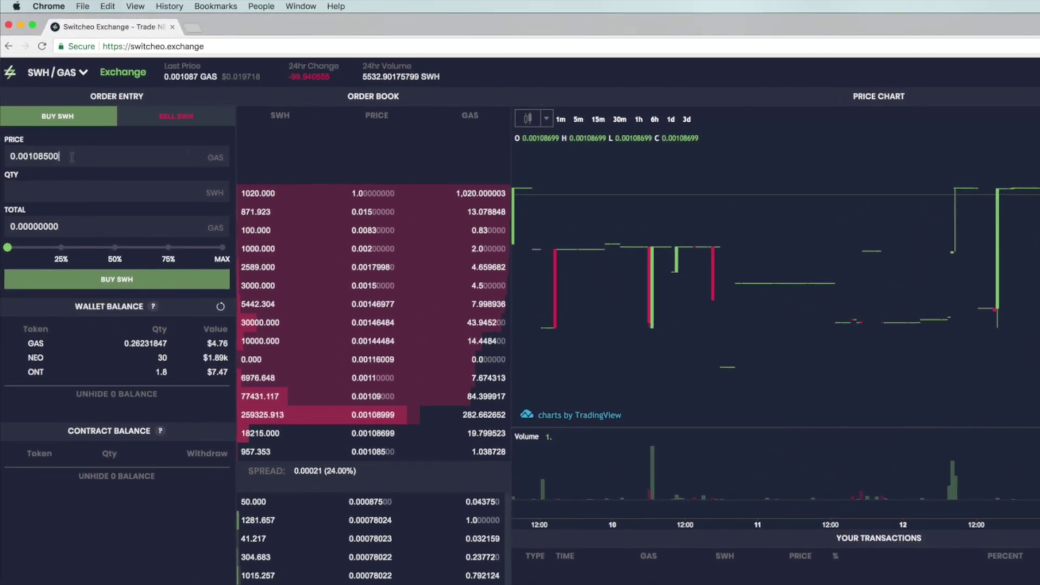
{"action": "left_click", "coordinate": [73, 189]}
{"action": "type", "text": "20"}
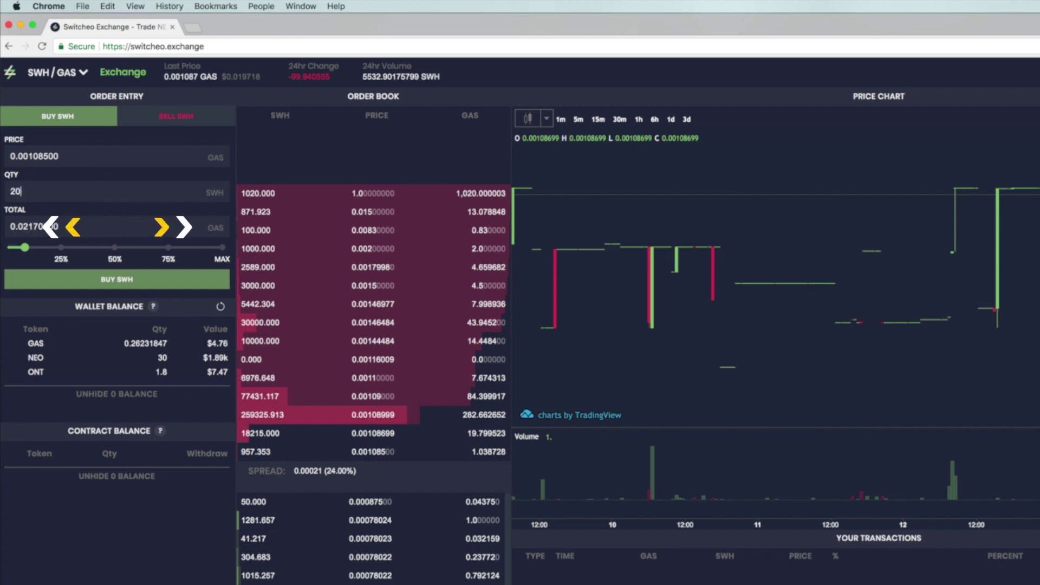
{"action": "left_click", "coordinate": [87, 281]}
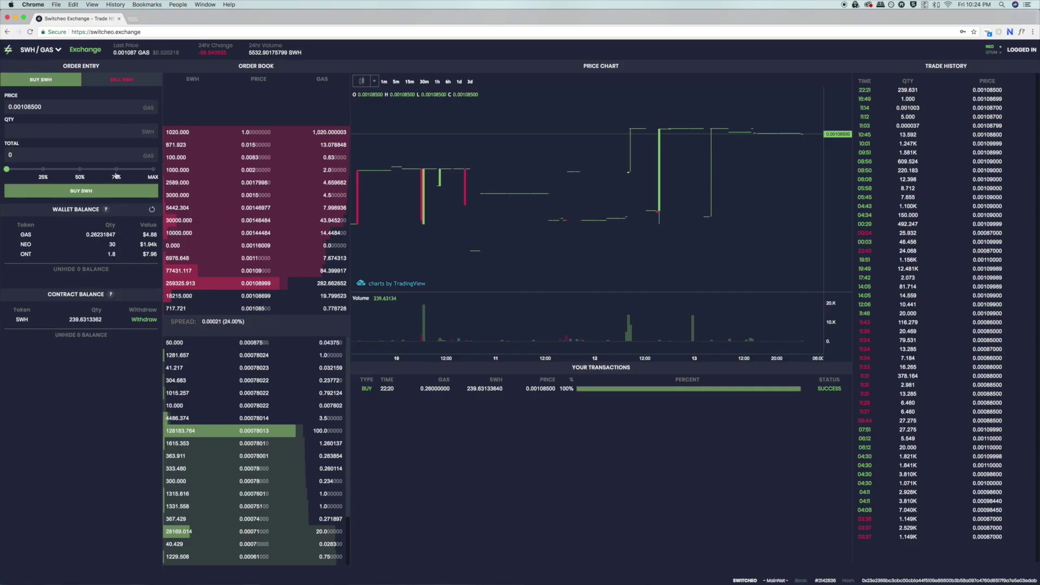
{"action": "left_click", "coordinate": [116, 79]}
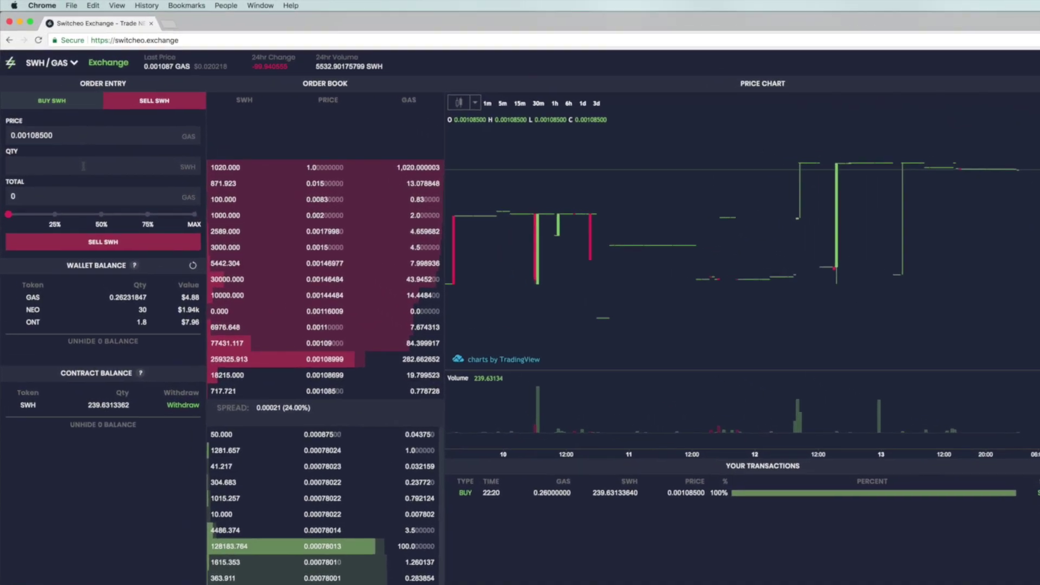
- Sell half the SWH balance, 119.8156681 SWH, at 0.00108500 GAS
{"action": "left_click", "coordinate": [64, 131]}
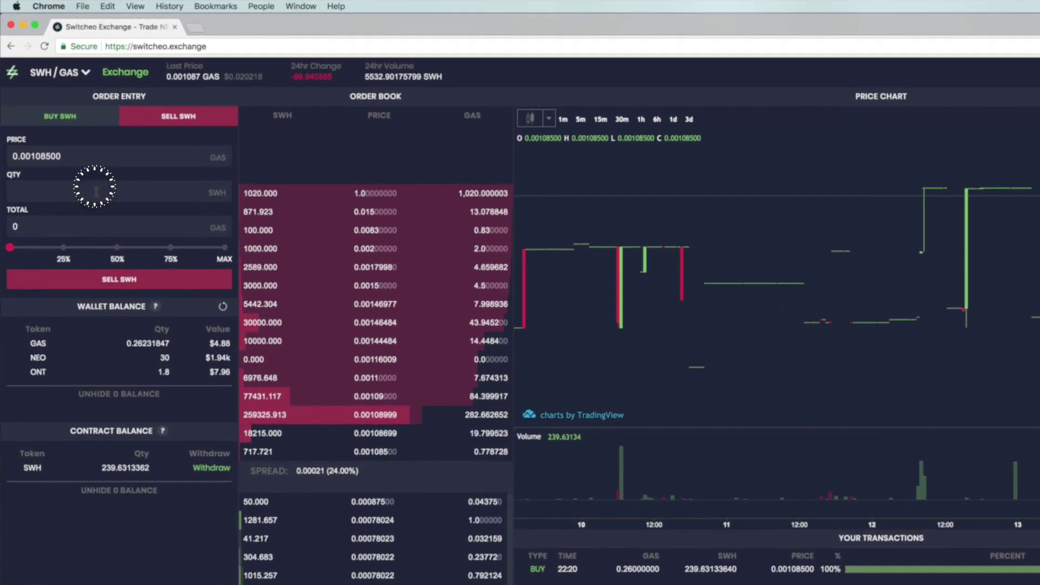
{"action": "type", "text": "119.8156681"}
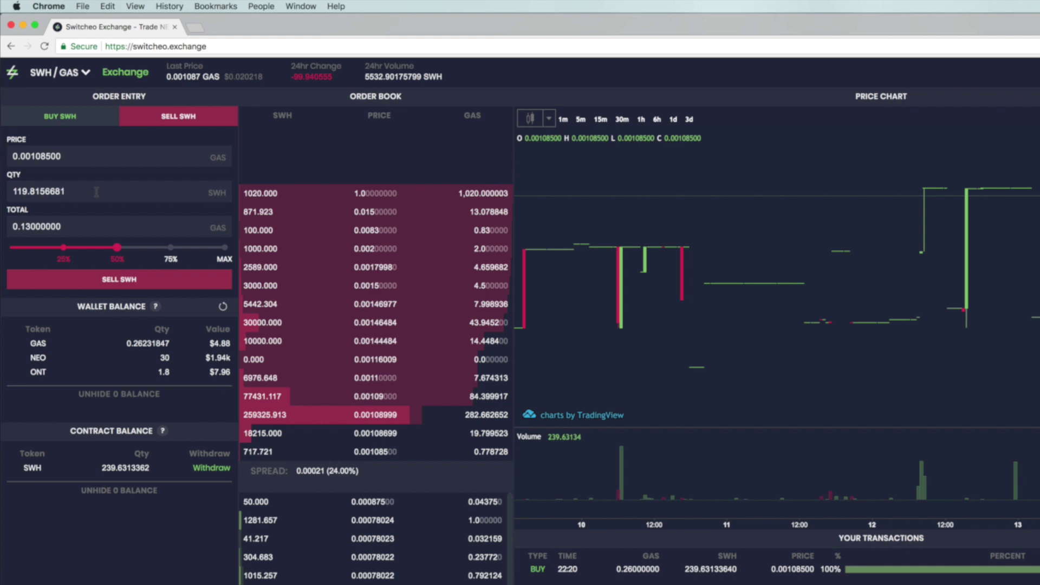
{"action": "left_click", "coordinate": [113, 285]}
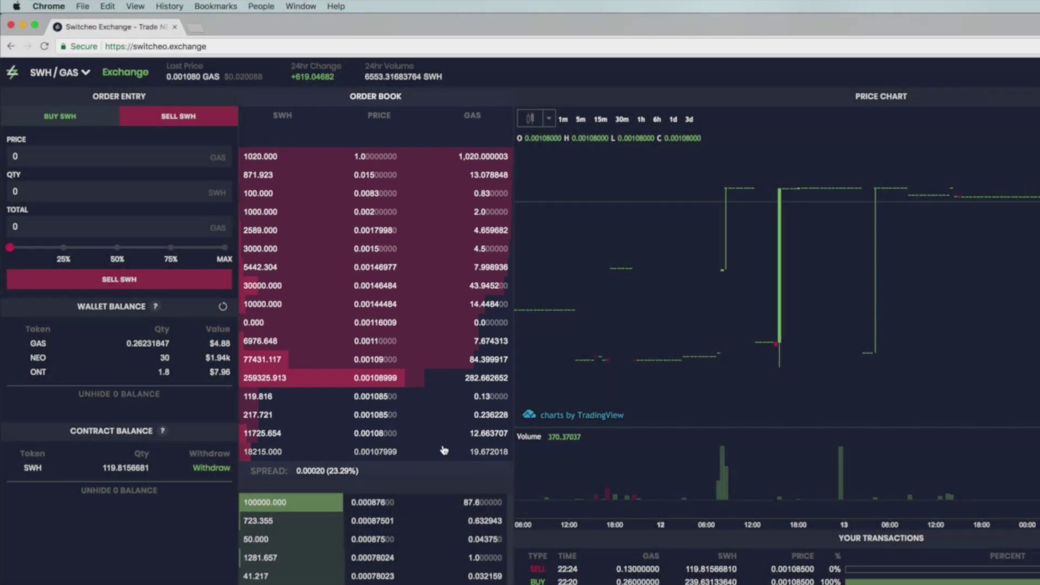
{"action": "left_click", "coordinate": [444, 451]}
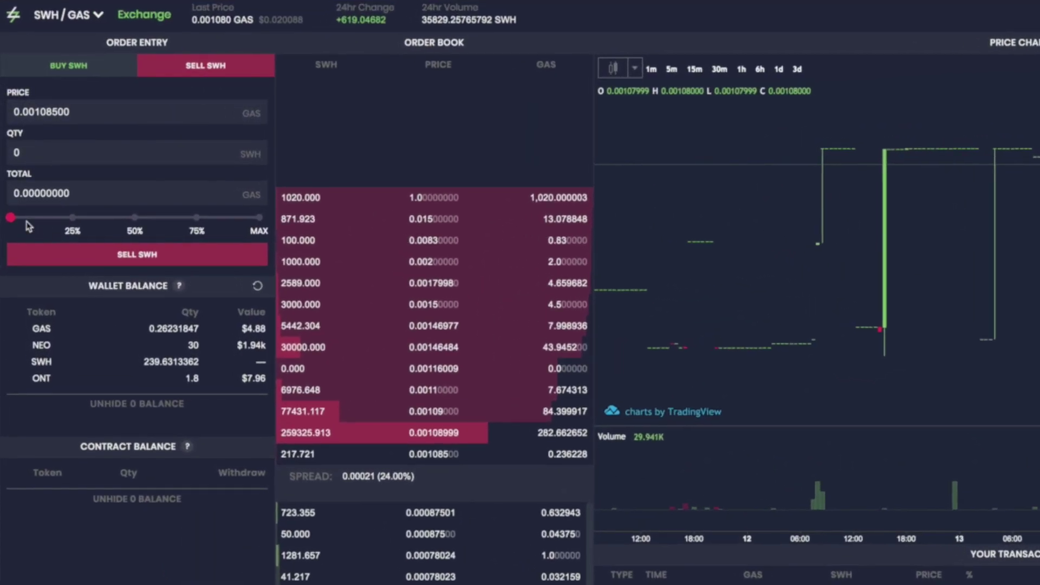
- Slide the sell amount to the full 239.6313362 SWH at 0.00108500 GAS
{"action": "left_click_drag", "start_coordinate": [8, 199], "coordinate": [262, 245]}
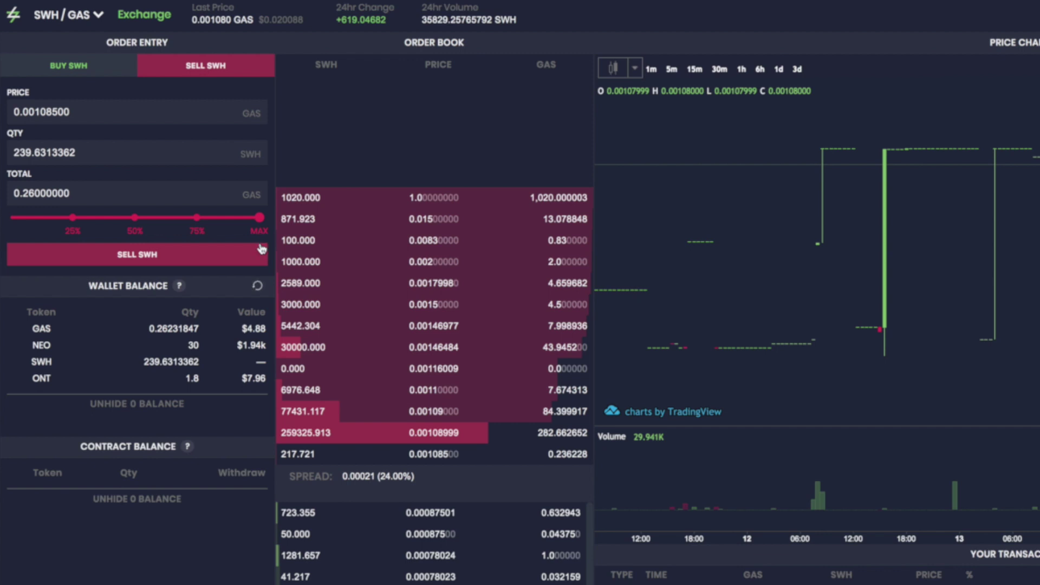
- Reduce the SWH sell amount to about 67 SWH with the slider
{"action": "left_click_drag", "start_coordinate": [261, 218], "coordinate": [134, 217]}
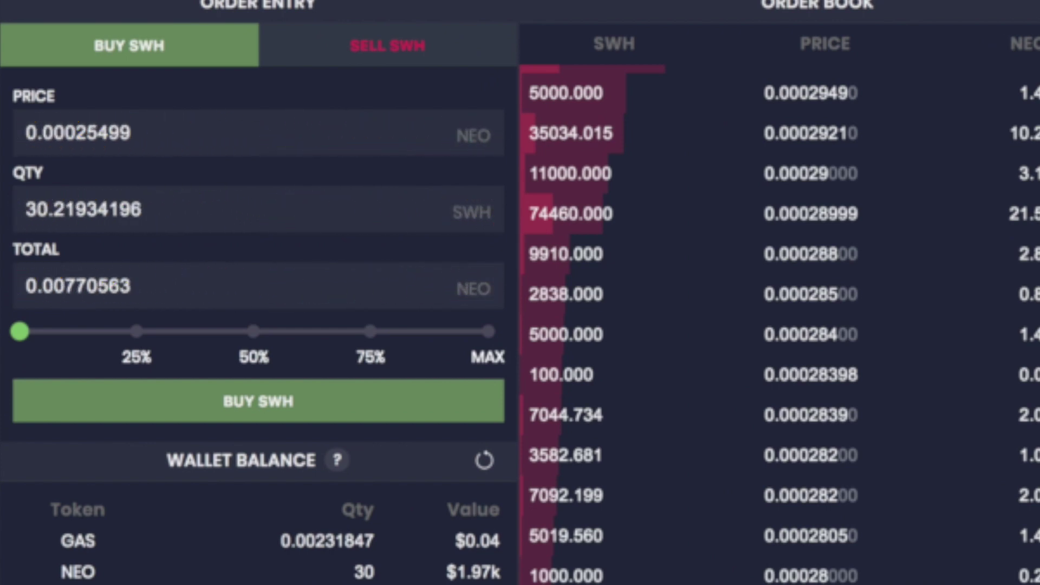
- Buy 30.21934196 SWH at the 0.00025499 NEO order-book price
{"action": "left_click", "coordinate": [239, 411]}
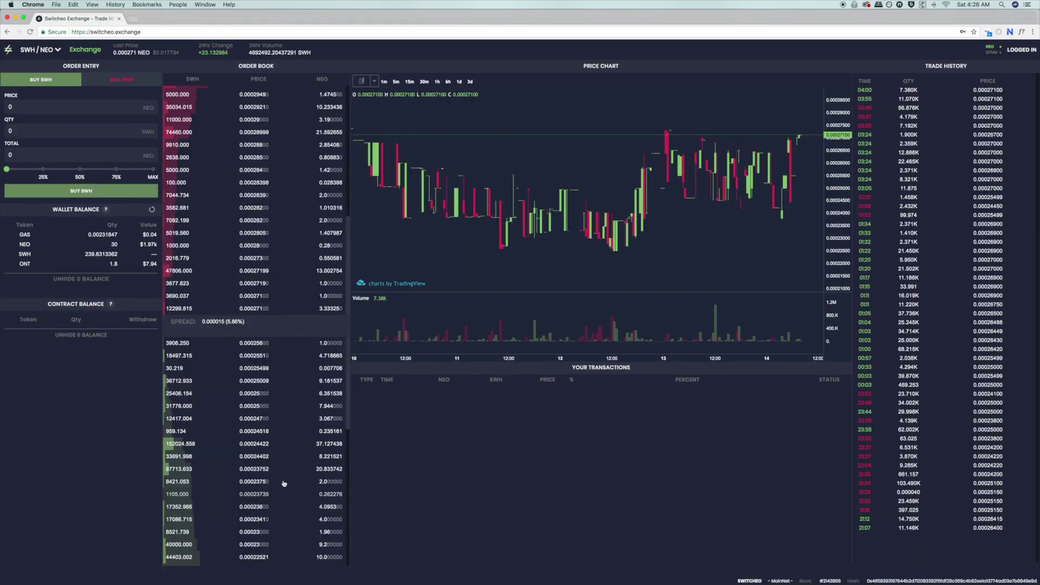
{"action": "left_click", "coordinate": [222, 372]}
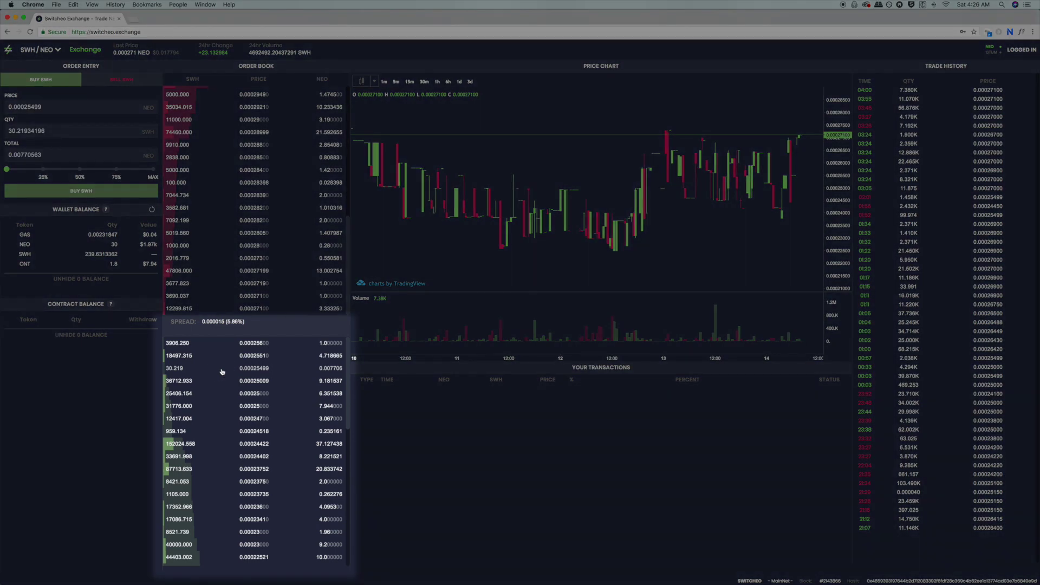
{"action": "left_click", "coordinate": [222, 371]}
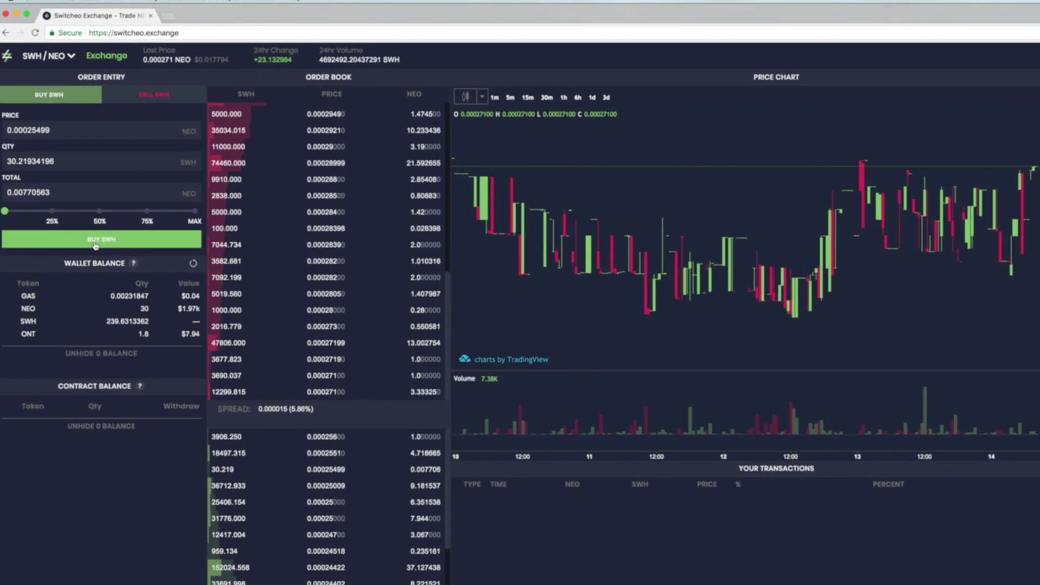
{"action": "left_click", "coordinate": [95, 245]}
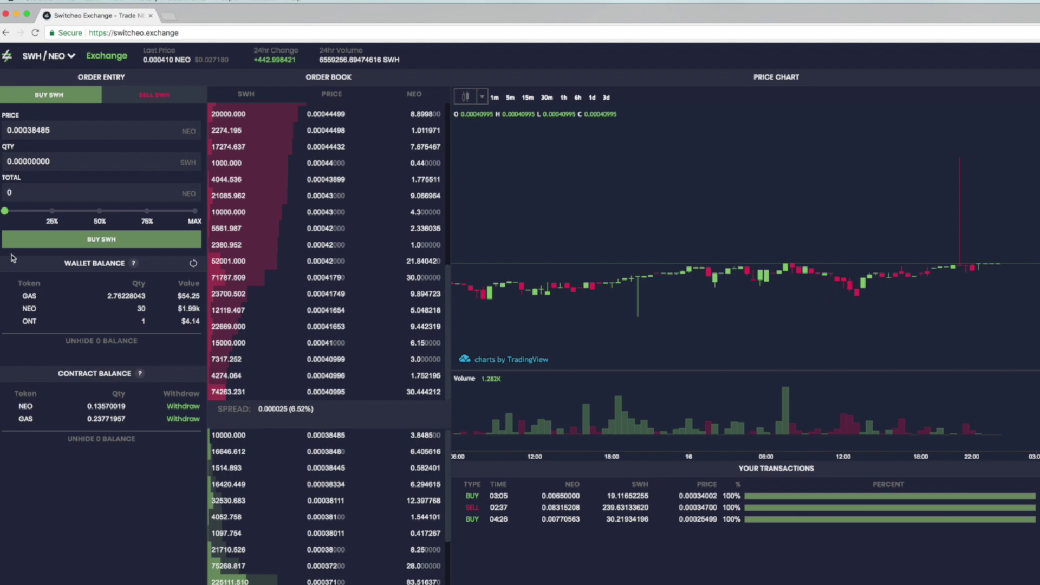
- Place and confirm a buy of 9396.60652202 SWH using about 25% of the NEO balance
{"action": "left_click_drag", "start_coordinate": [3, 212], "coordinate": [28, 221]}
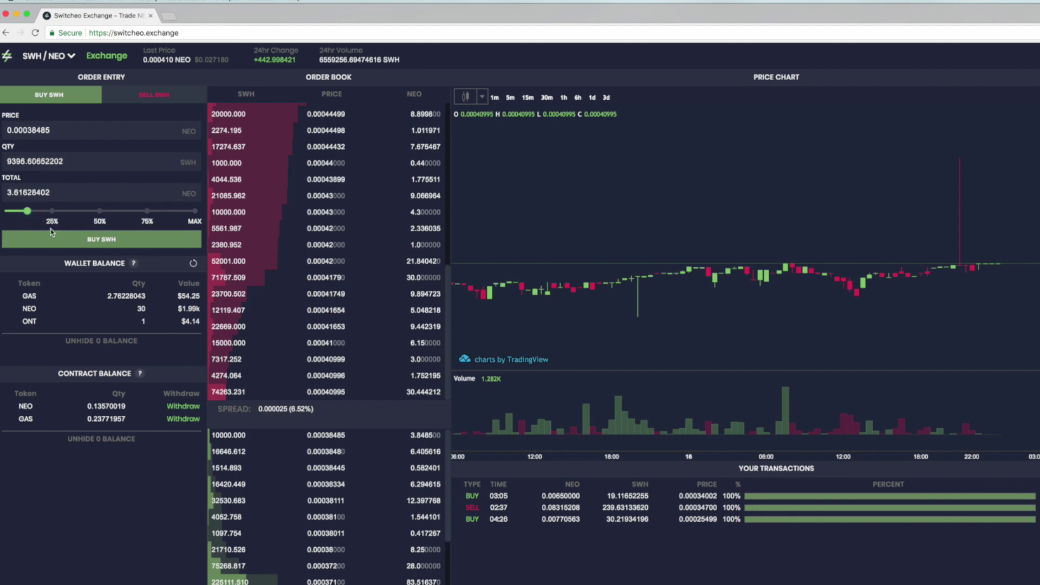
{"action": "left_click", "coordinate": [66, 235]}
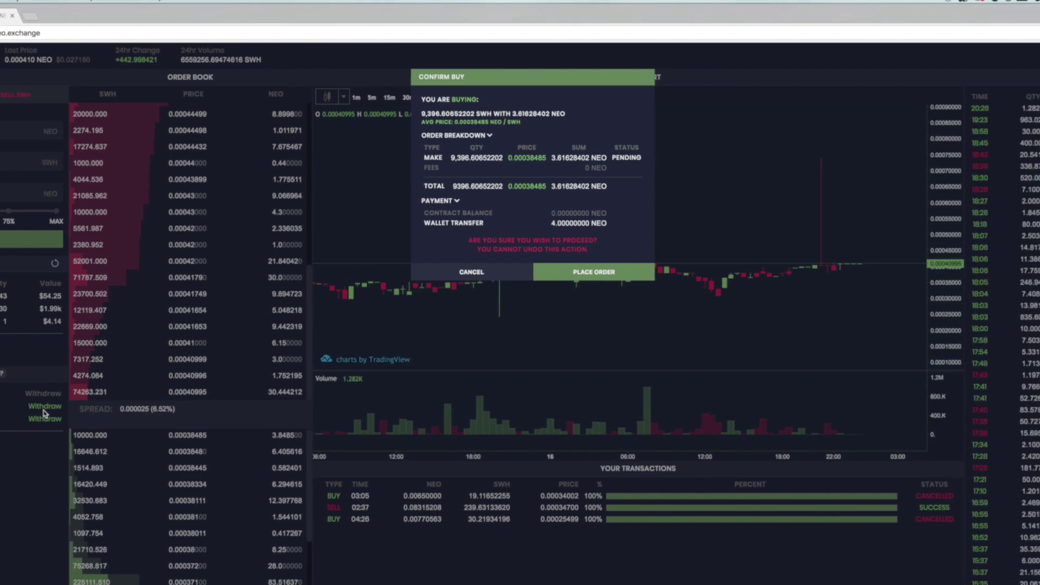
{"action": "left_click", "coordinate": [584, 275]}
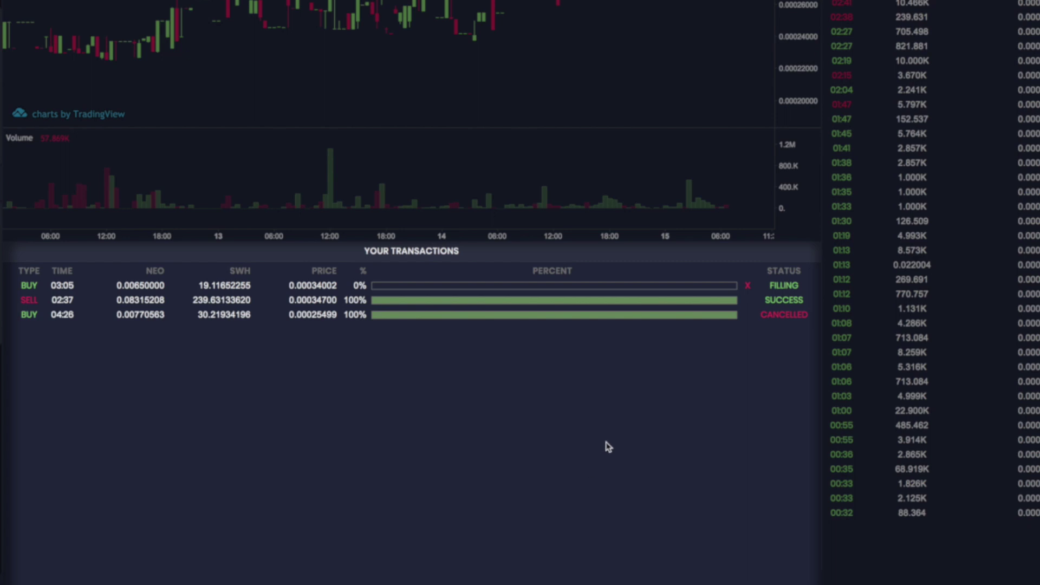
- Cancel the still-filling 19.11652255 SWH buy order at 0.00034002 NEO
{"action": "left_click", "coordinate": [748, 287]}
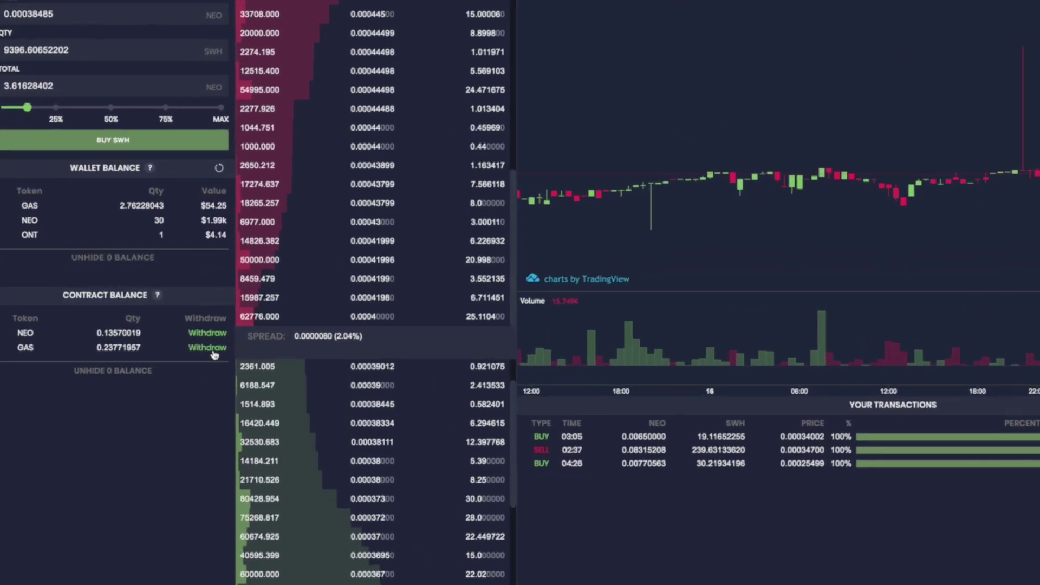
- Withdraw the GAS held in the contract balance
{"action": "left_click", "coordinate": [214, 349]}
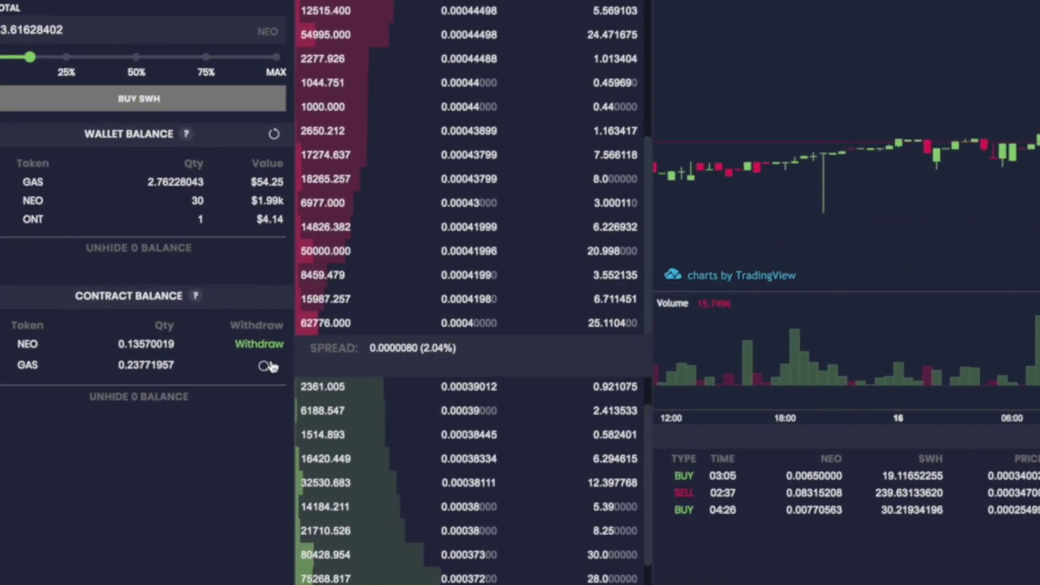